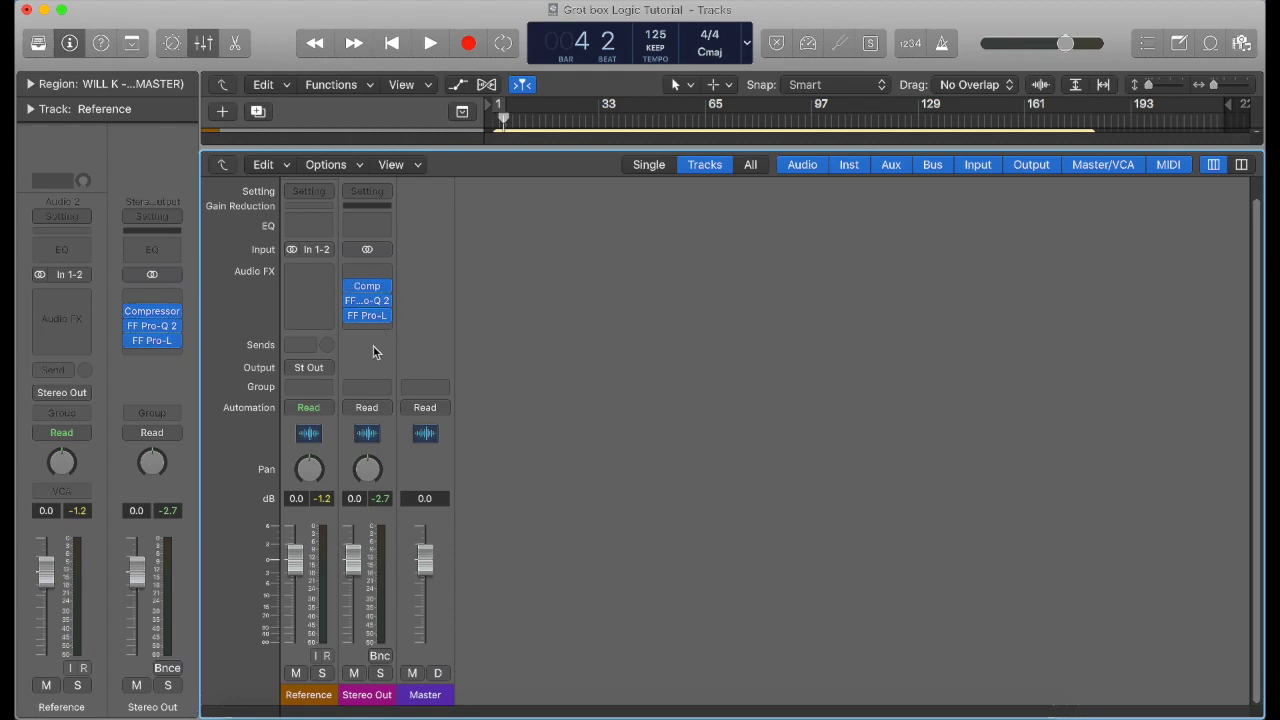
Bypass the FF Pro-L, FF Pro-Q 2 and Comp inserts on Stereo Out
{"action": "left_click", "coordinate": [351, 314]}
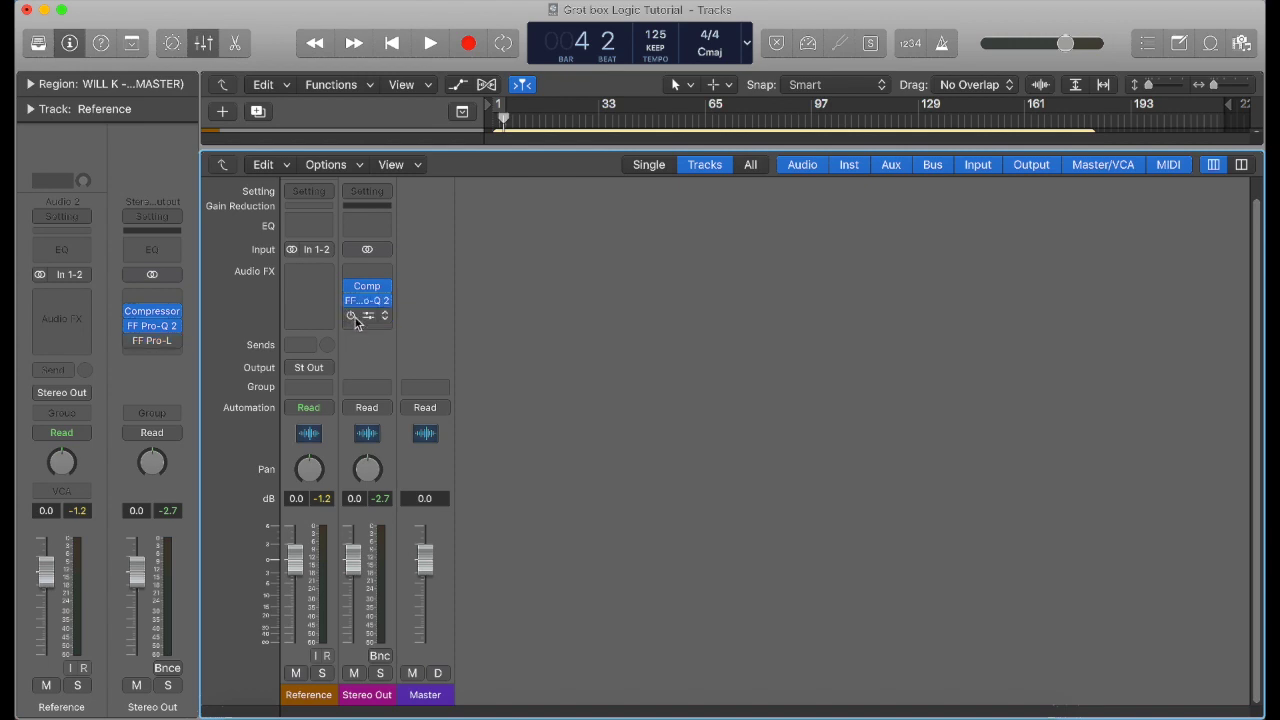
{"action": "left_click", "coordinate": [350, 302]}
{"action": "left_click", "coordinate": [351, 287]}
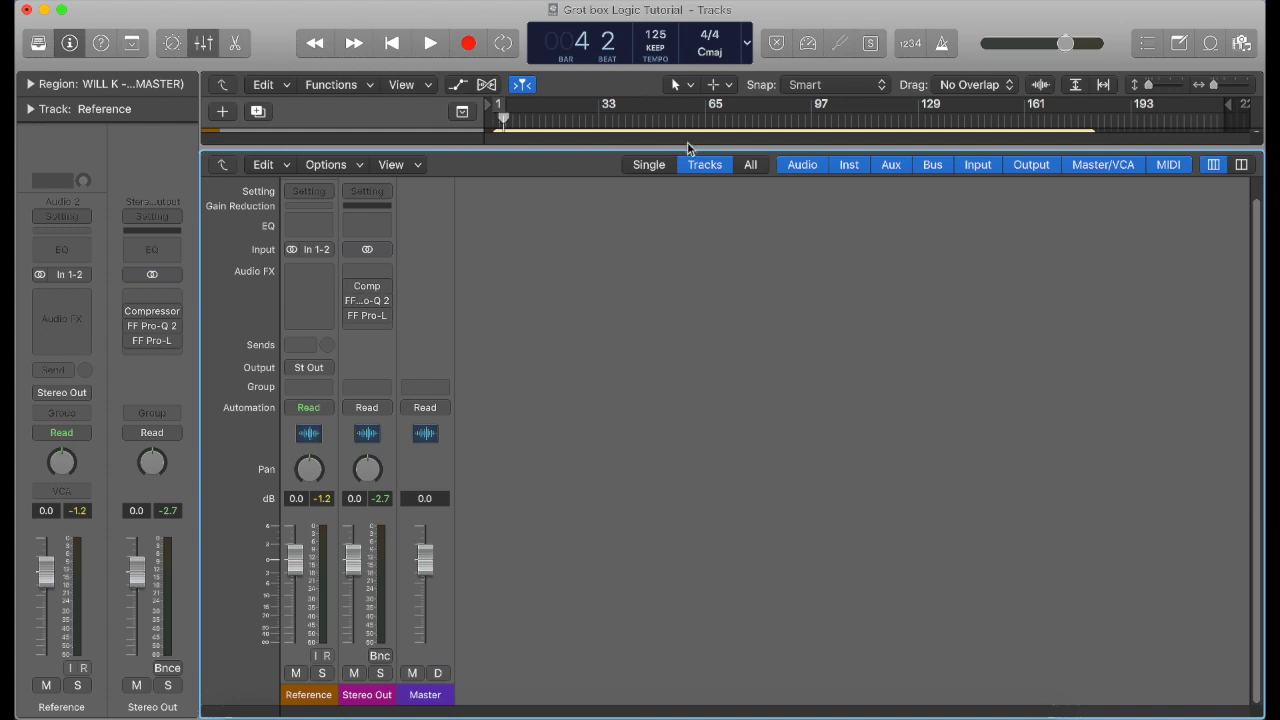
Insert a stereo Channel EQ in the empty slot below the bypassed plug-ins
{"action": "left_click", "coordinate": [378, 330]}
{"action": "mouse_move", "coordinate": [409, 371]}
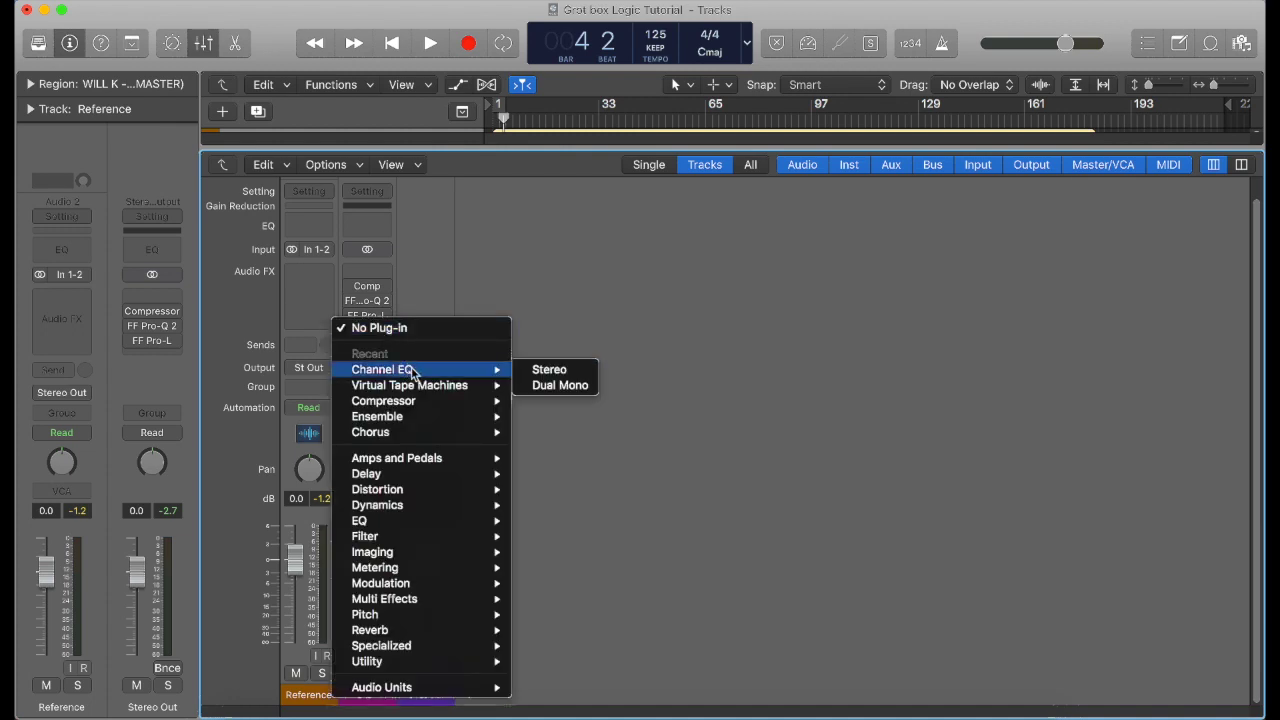
{"action": "left_click", "coordinate": [659, 275]}
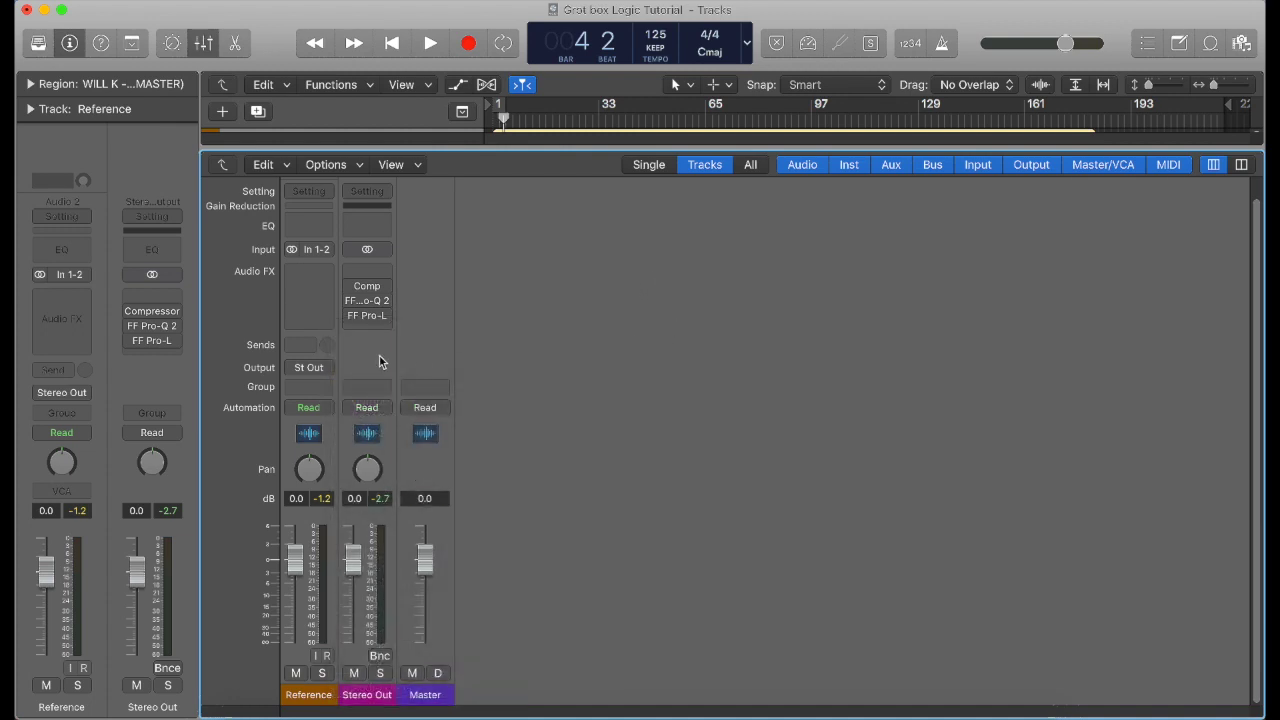
{"action": "left_click", "coordinate": [380, 327]}
{"action": "mouse_move", "coordinate": [395, 370]}
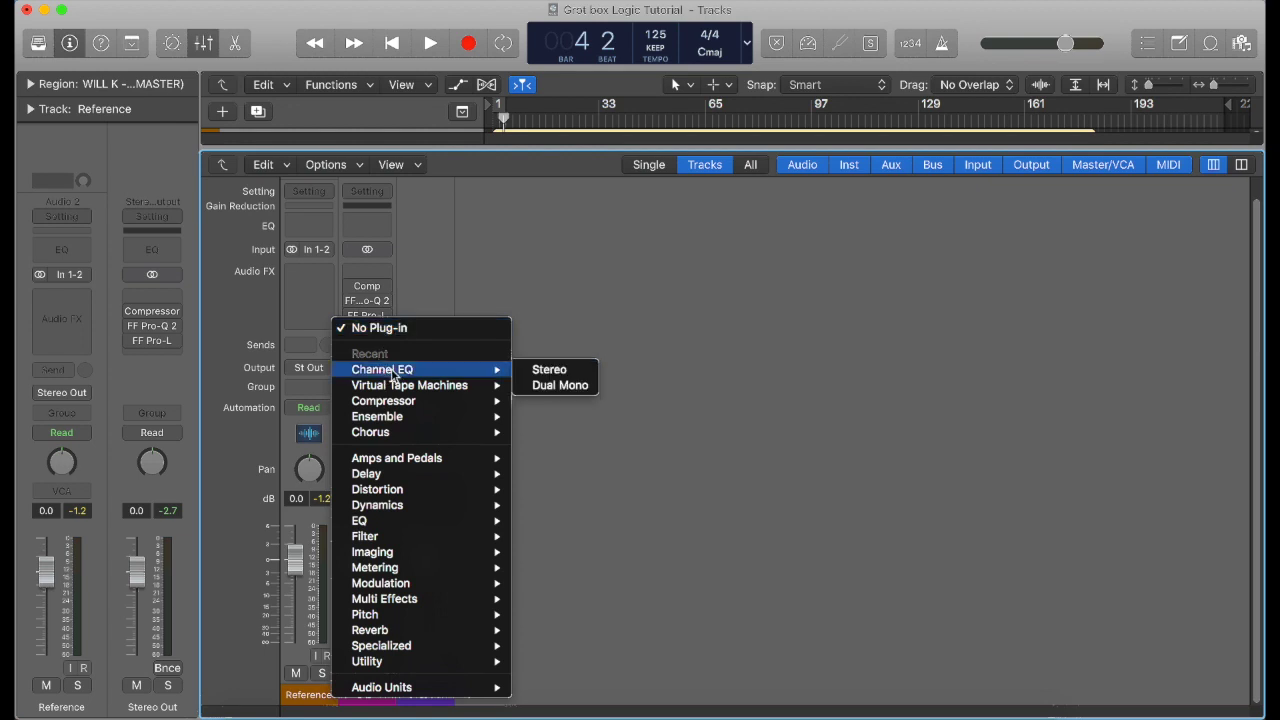
{"action": "left_click", "coordinate": [574, 369]}
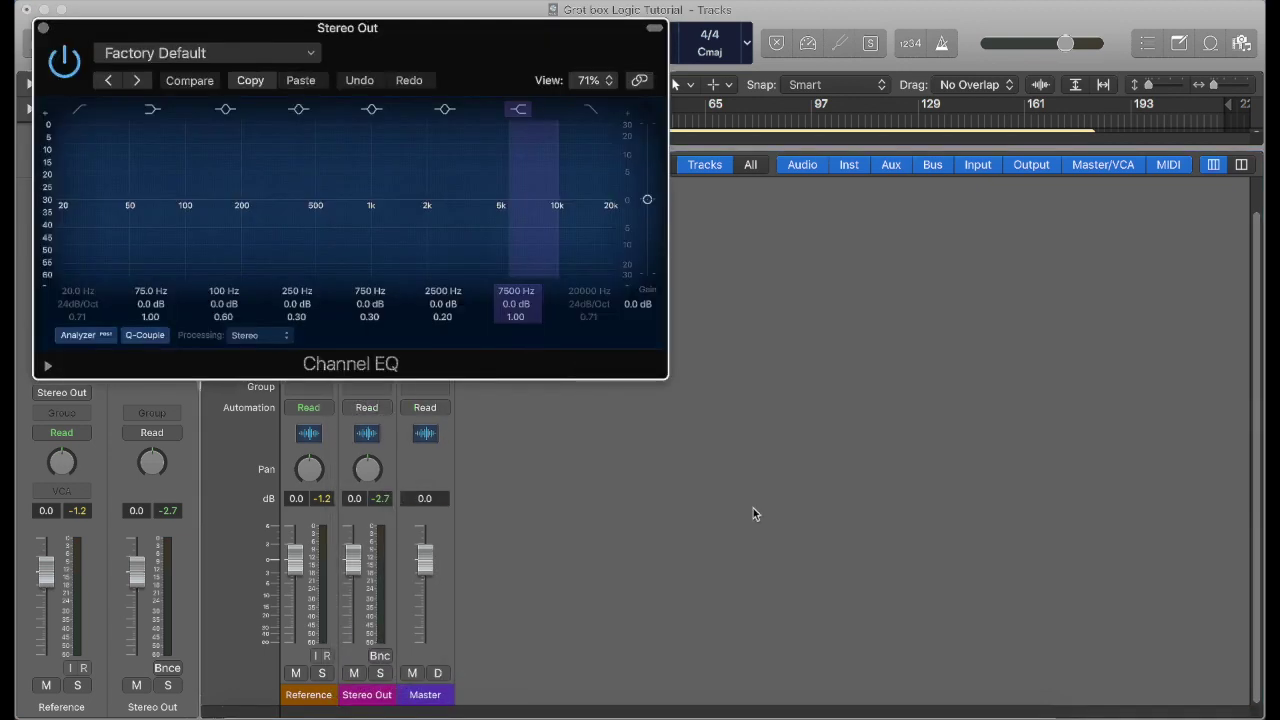
Turn on the Channel EQ low-cut band at 230 Hz with a 36dB/Oct slope
{"action": "left_click_drag", "start_coordinate": [458, 54], "coordinate": [745, 218]}
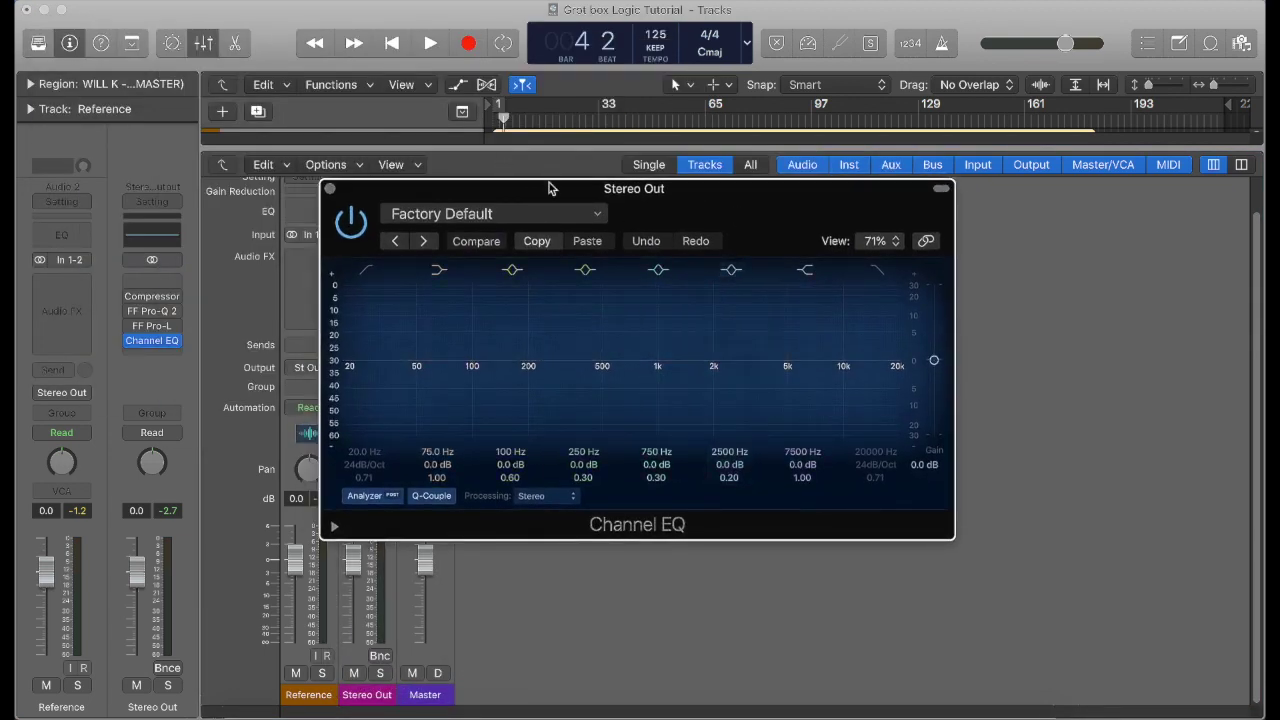
{"action": "left_click_drag", "start_coordinate": [548, 183], "coordinate": [511, 142]}
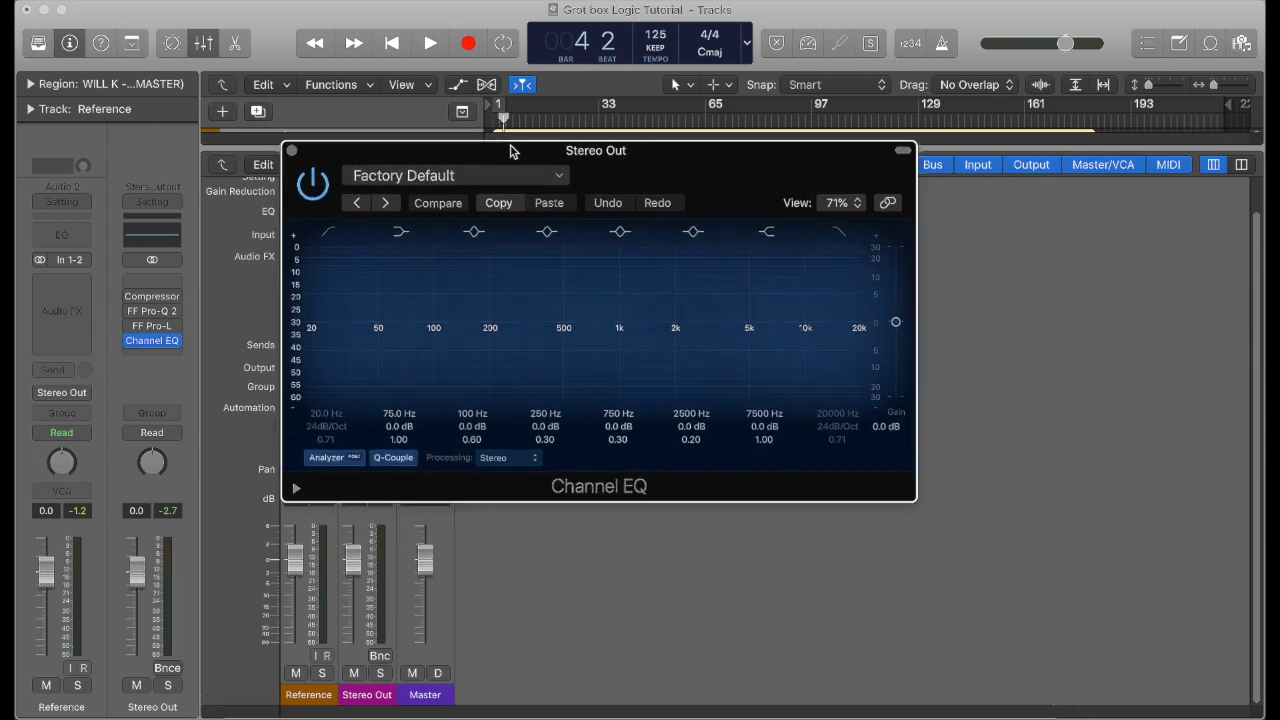
{"action": "left_click", "coordinate": [332, 234]}
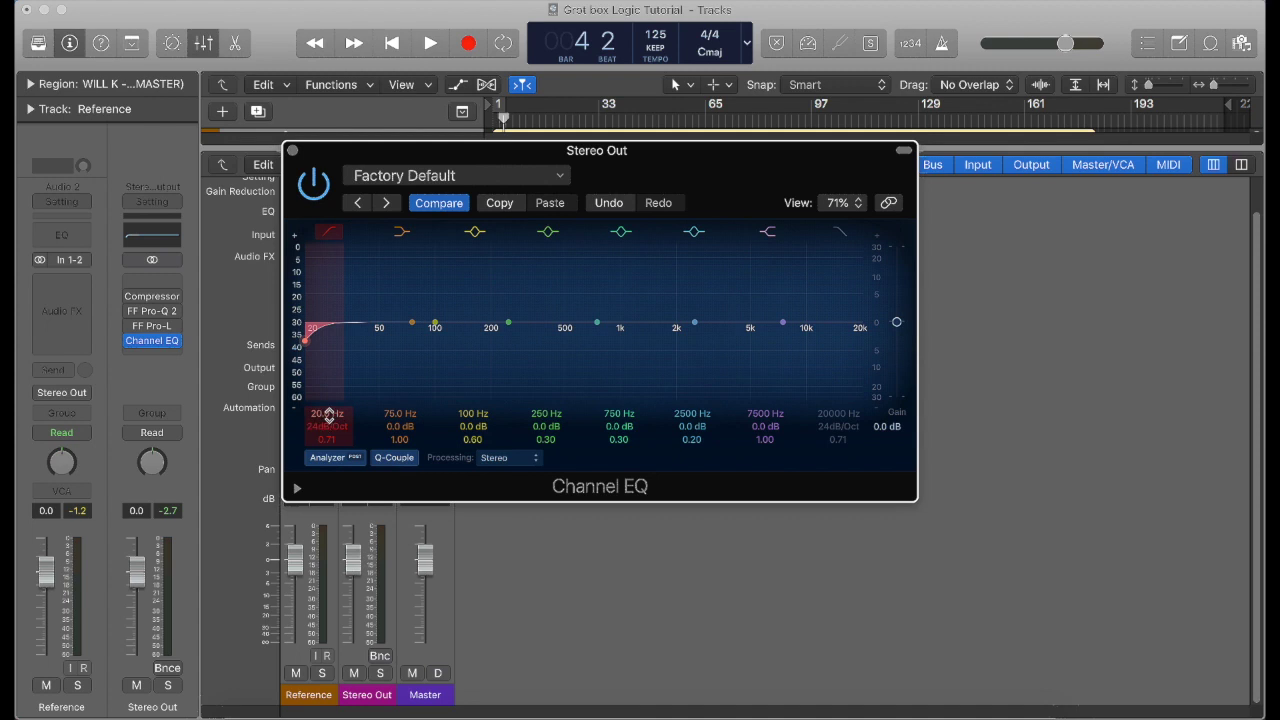
{"action": "mouse_move", "coordinate": [329, 414]}
{"action": "left_mouse_down"}
{"action": "mouse_move", "coordinate": [329, 348]}
{"action": "mouse_move", "coordinate": [329, 460]}
{"action": "mouse_move", "coordinate": [329, 412]}
{"action": "mouse_move", "coordinate": [340, 413]}
{"action": "left_mouse_up"}
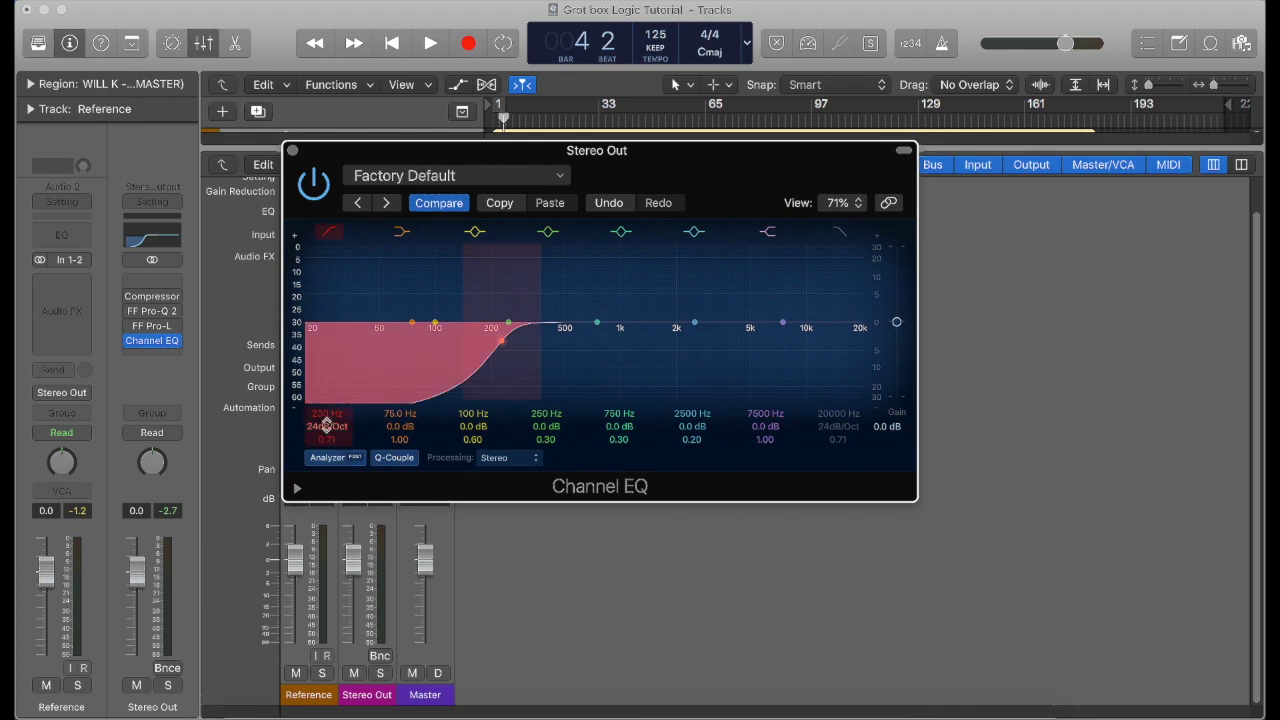
{"action": "left_click_drag", "start_coordinate": [325, 426], "coordinate": [325, 410]}
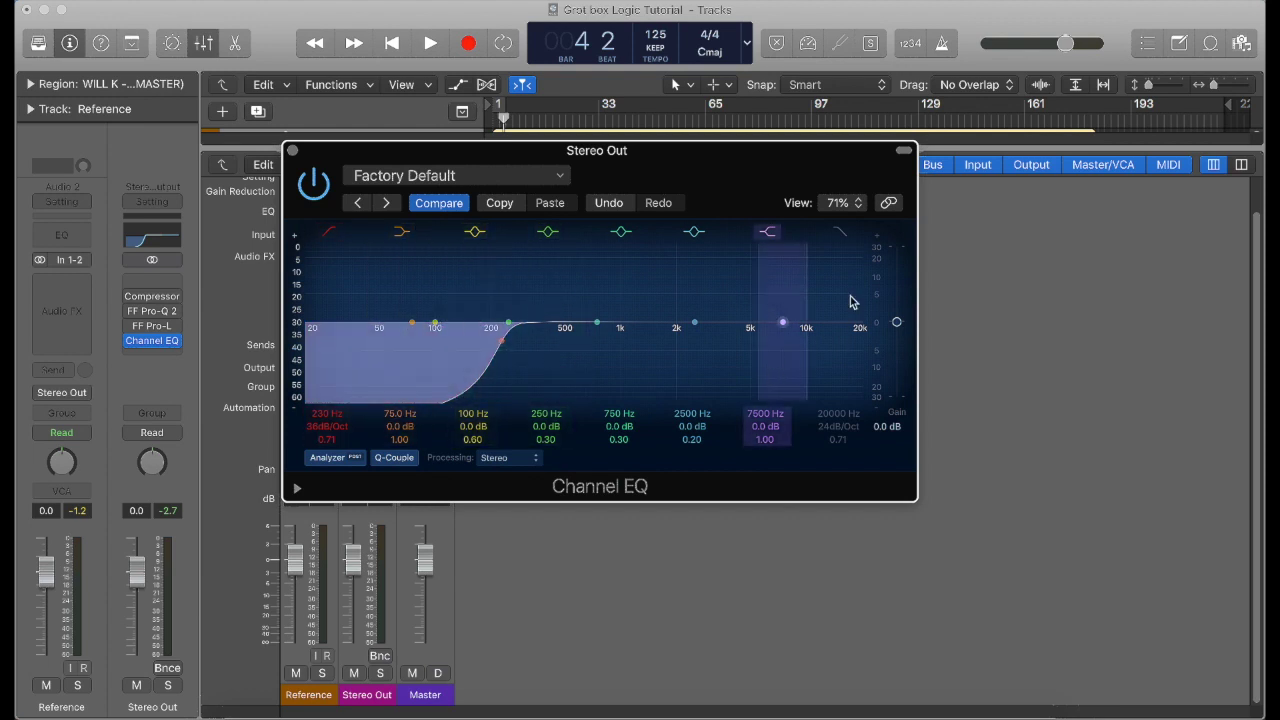
Turn on the high-cut band at 2600 Hz with a 36dB/Oct slope
{"action": "left_click", "coordinate": [840, 233]}
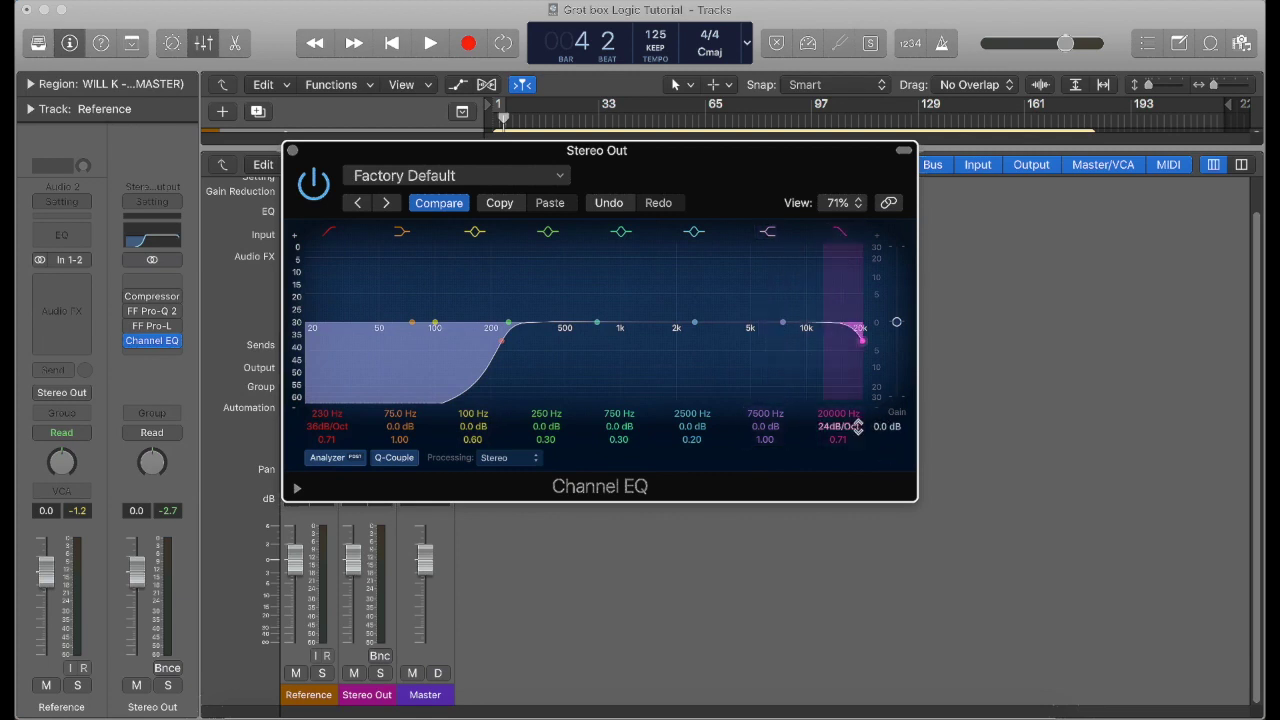
{"action": "left_click_drag", "start_coordinate": [841, 414], "coordinate": [841, 505]}
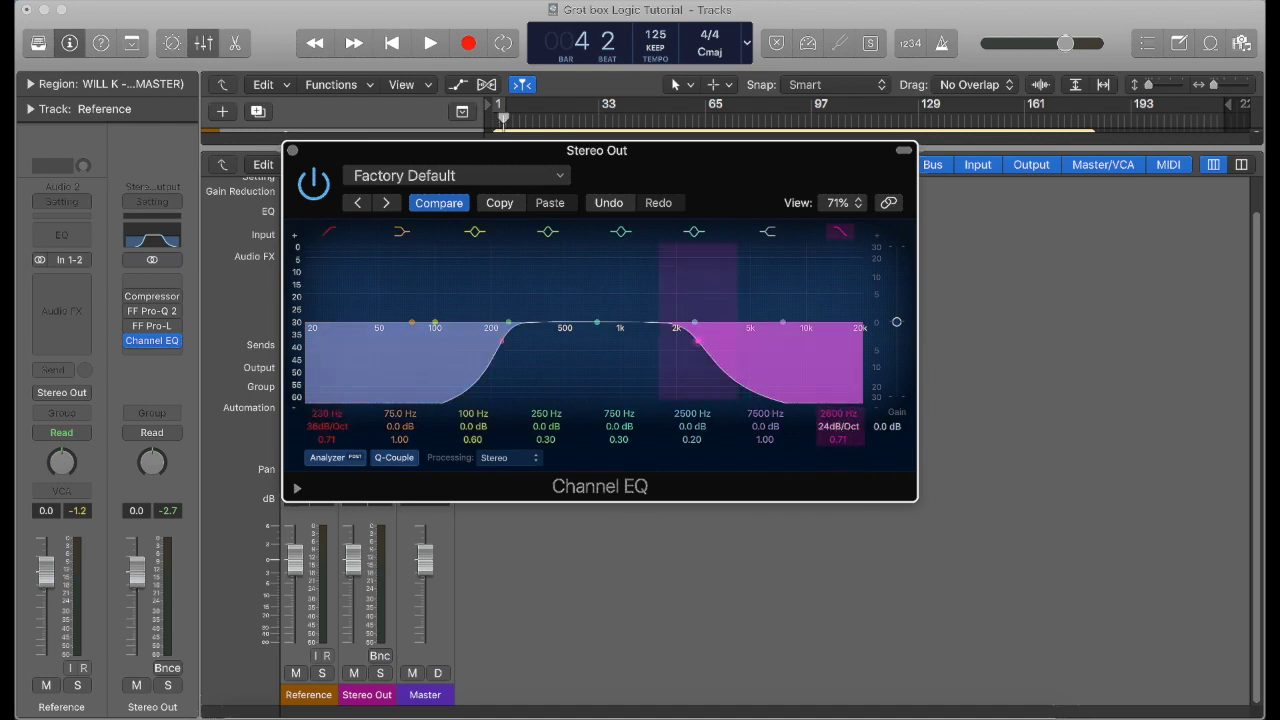
{"action": "mouse_move", "coordinate": [840, 428]}
{"action": "left_mouse_down"}
{"action": "mouse_move", "coordinate": [840, 442]}
{"action": "mouse_move", "coordinate": [840, 422]}
{"action": "left_mouse_up"}
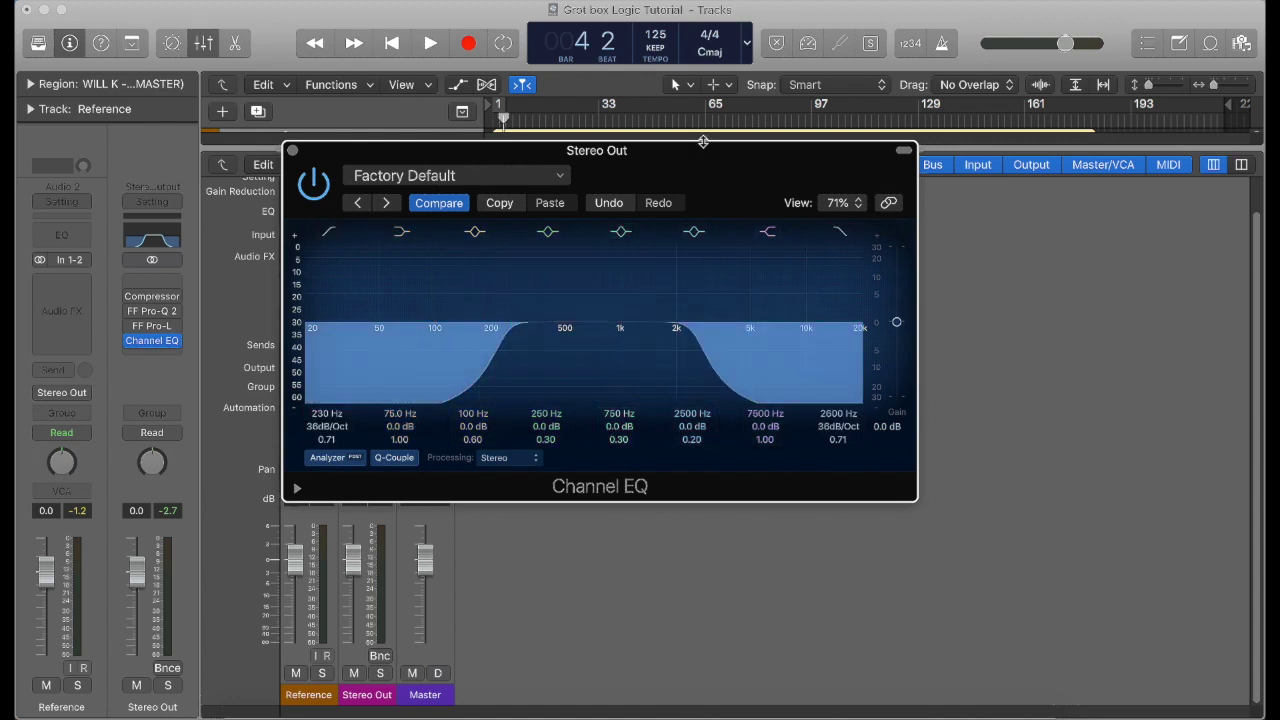
{"action": "left_click_drag", "start_coordinate": [700, 148], "coordinate": [737, 283]}
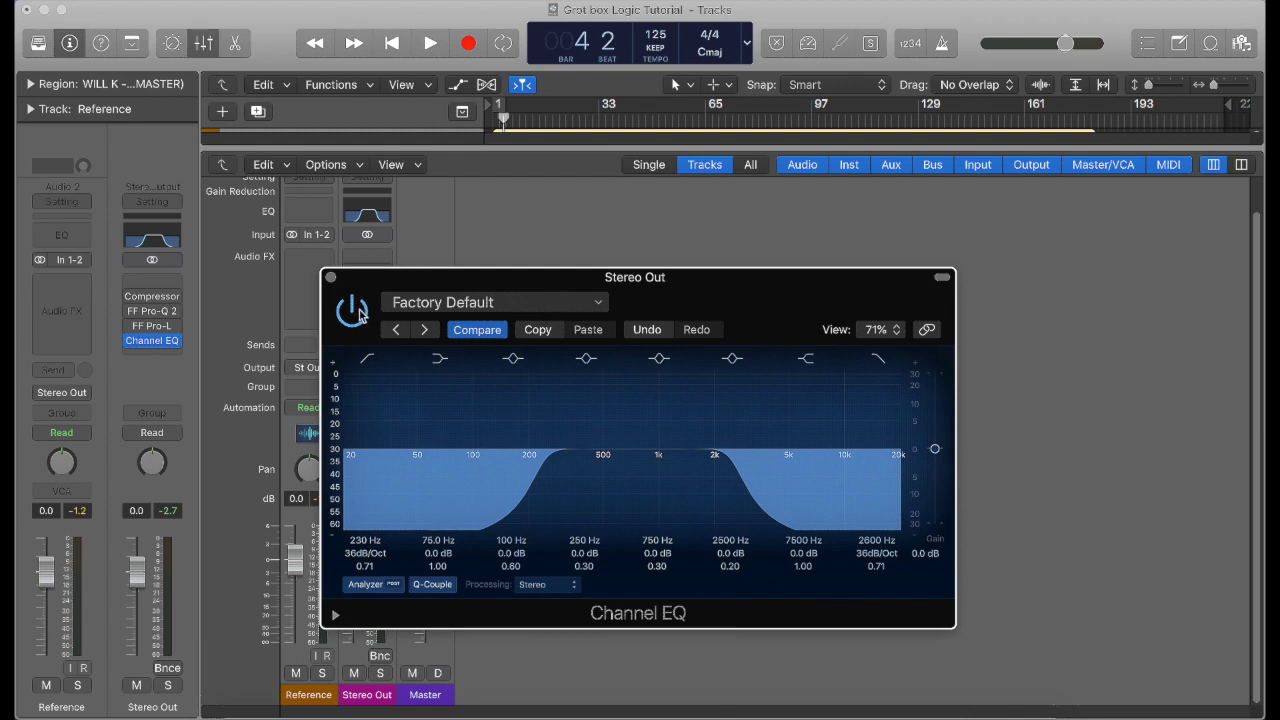
Cycle from bar 11 and compare playback with the Channel EQ bypassed, then re-enable it
{"action": "left_click_drag", "start_coordinate": [525, 110], "coordinate": [560, 114]}
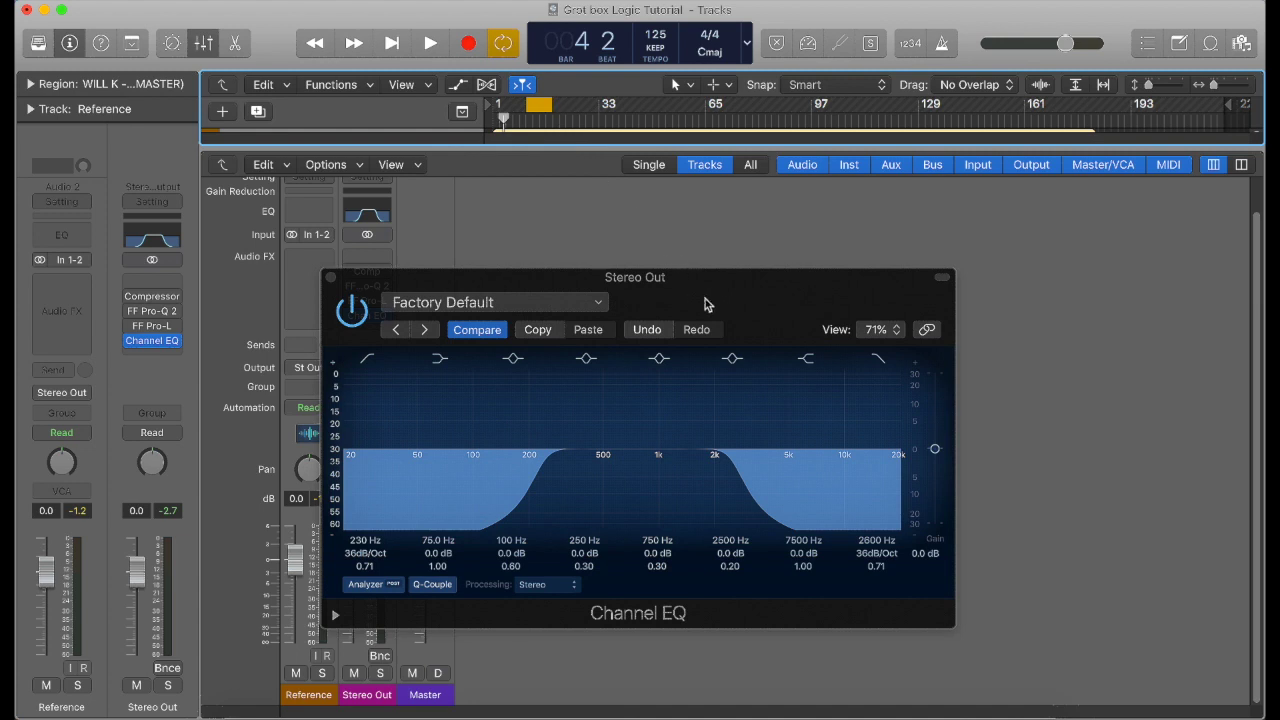
{"action": "left_click_drag", "start_coordinate": [707, 302], "coordinate": [701, 270]}
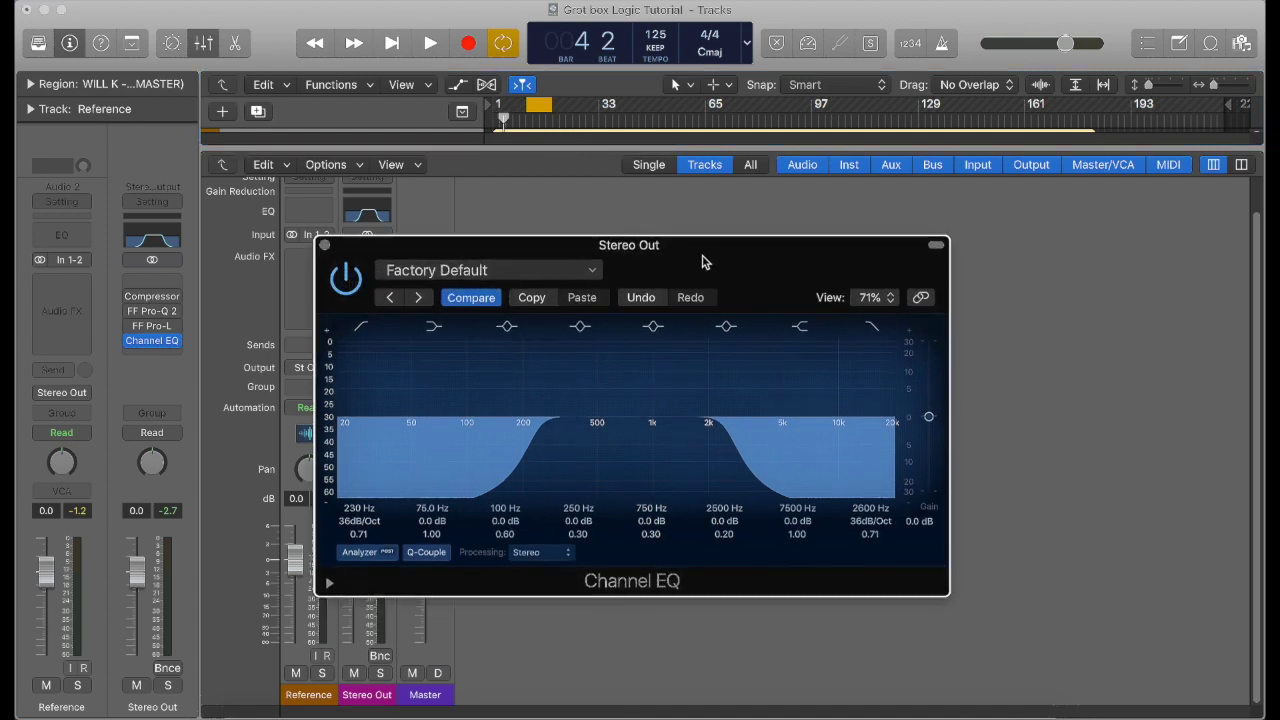
{"action": "left_click", "coordinate": [346, 278]}
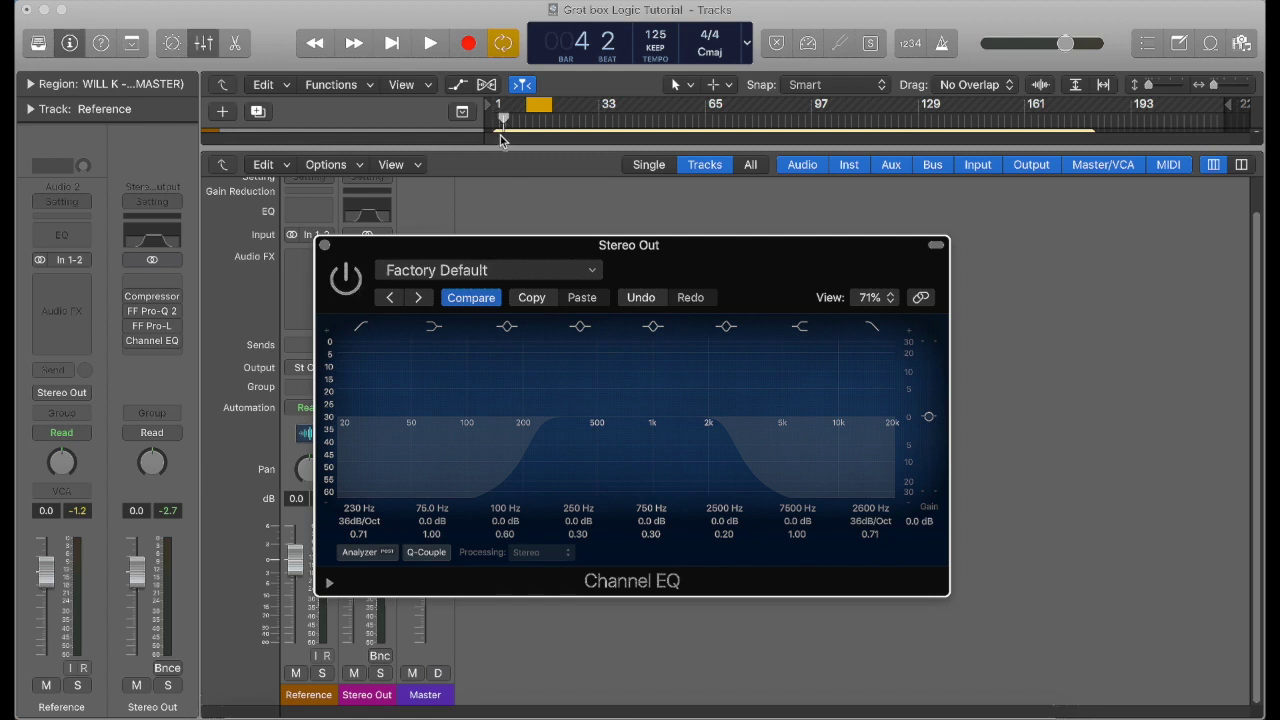
{"action": "key", "text": "space"}
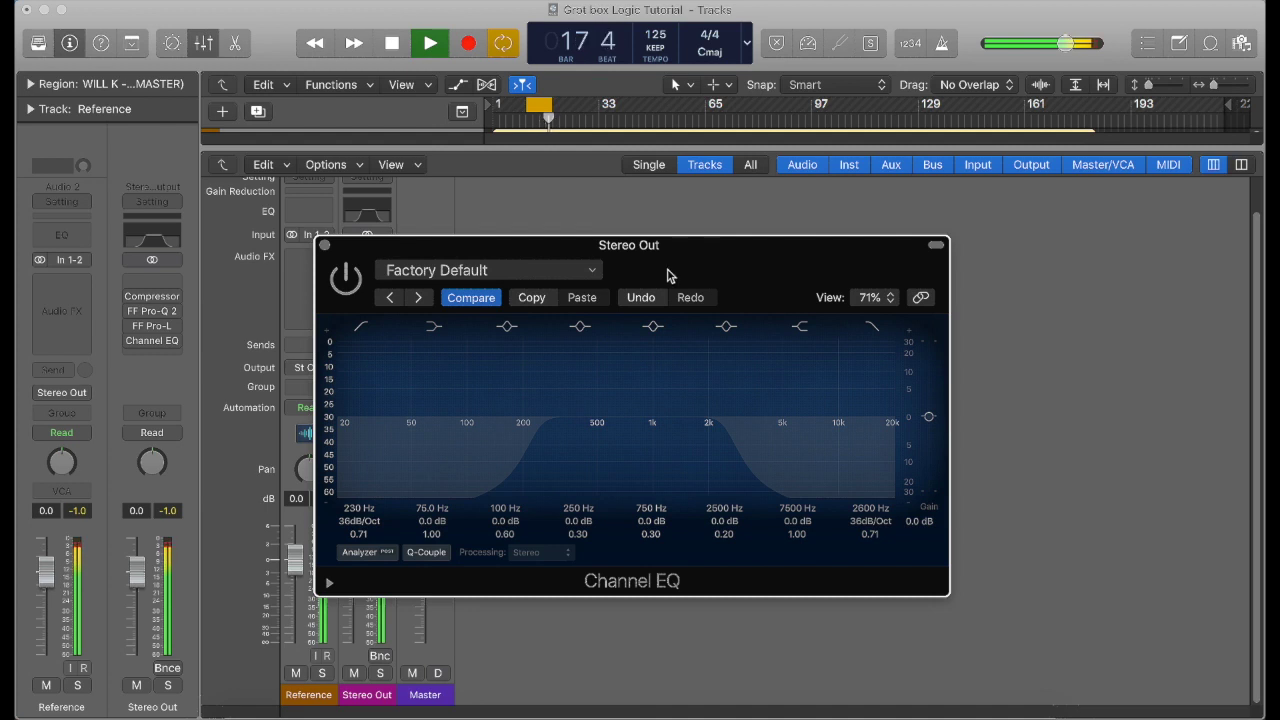
{"action": "key", "text": "space"}
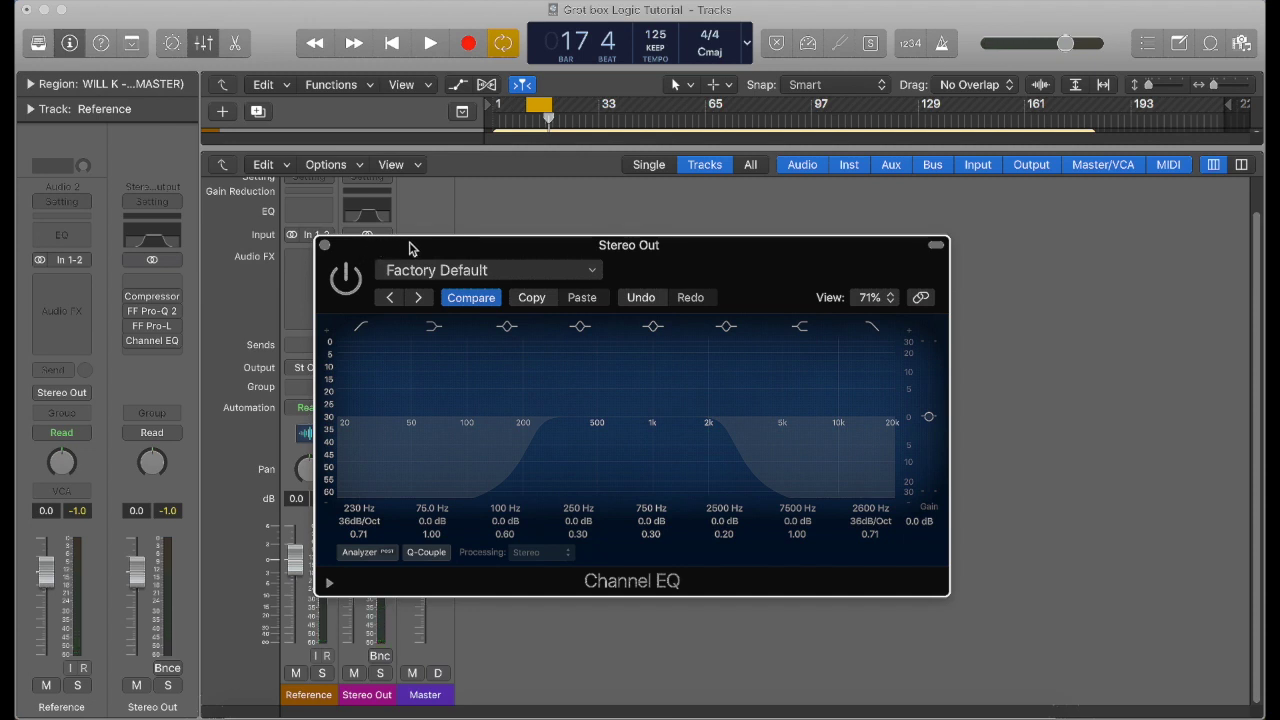
{"action": "left_click", "coordinate": [346, 279]}
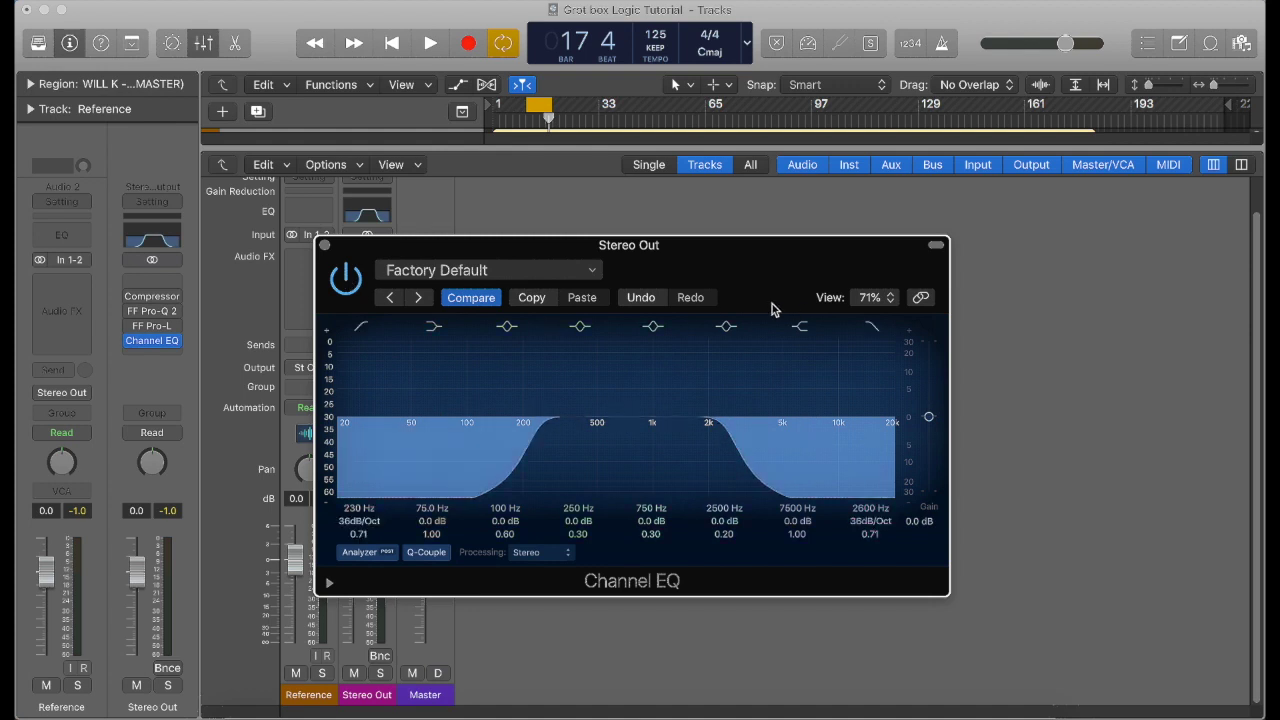
{"action": "key", "text": "space"}
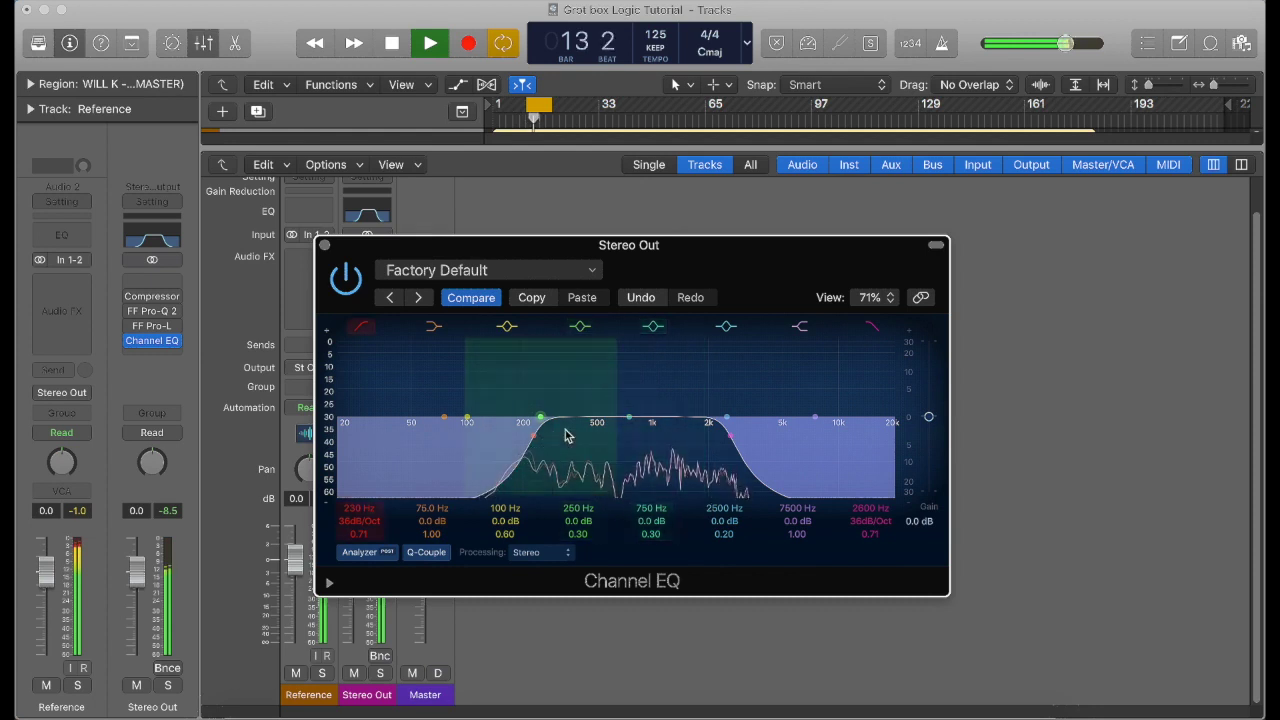
{"action": "left_click", "coordinate": [350, 283]}
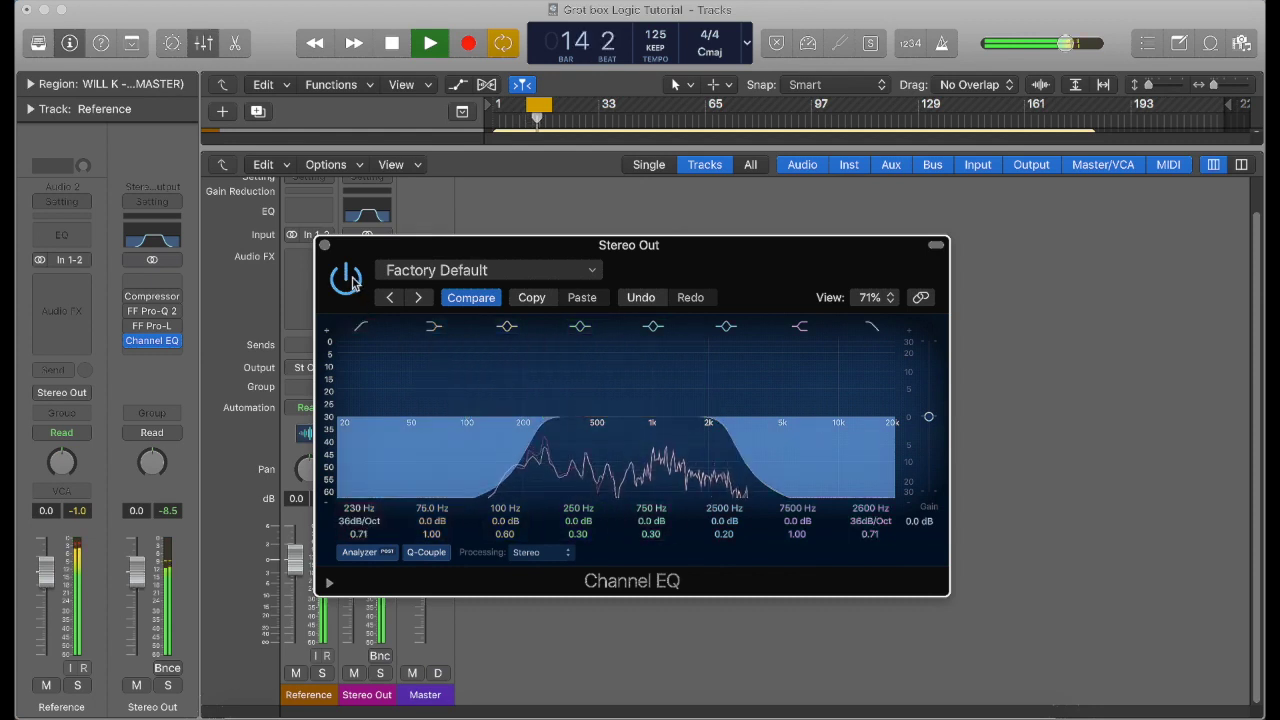
{"action": "left_click", "coordinate": [350, 281]}
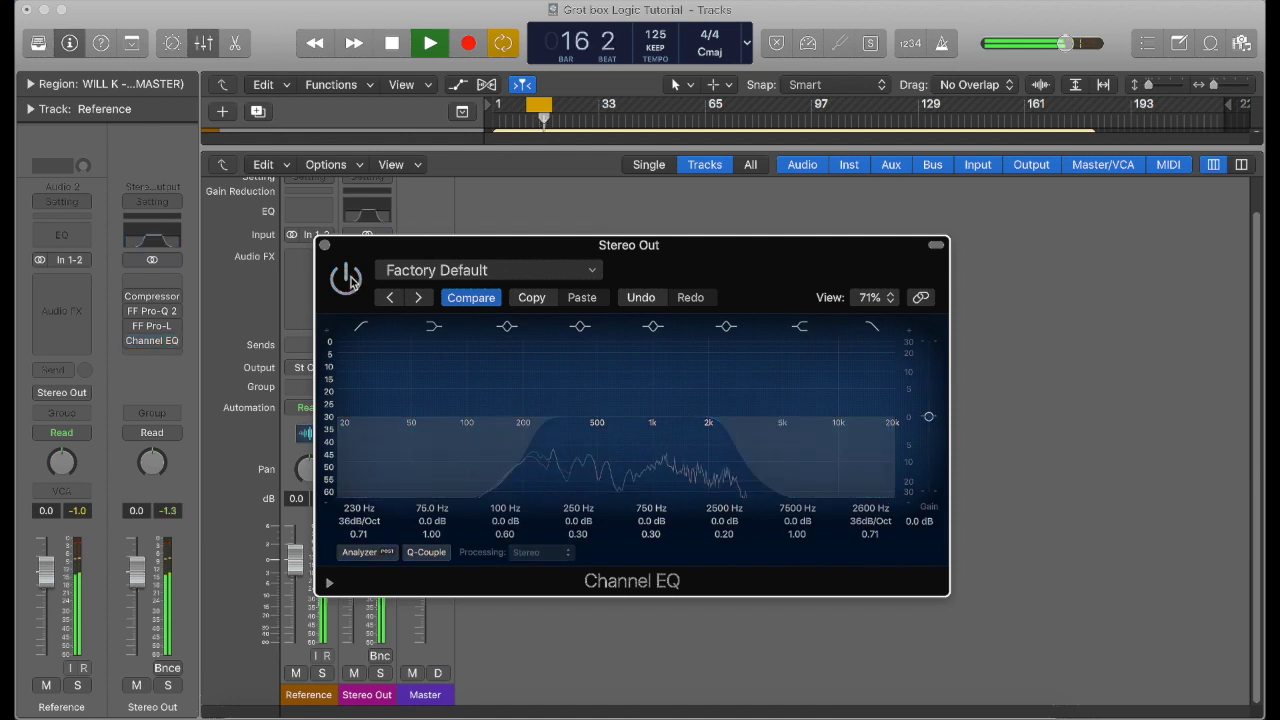
{"action": "left_click", "coordinate": [350, 281]}
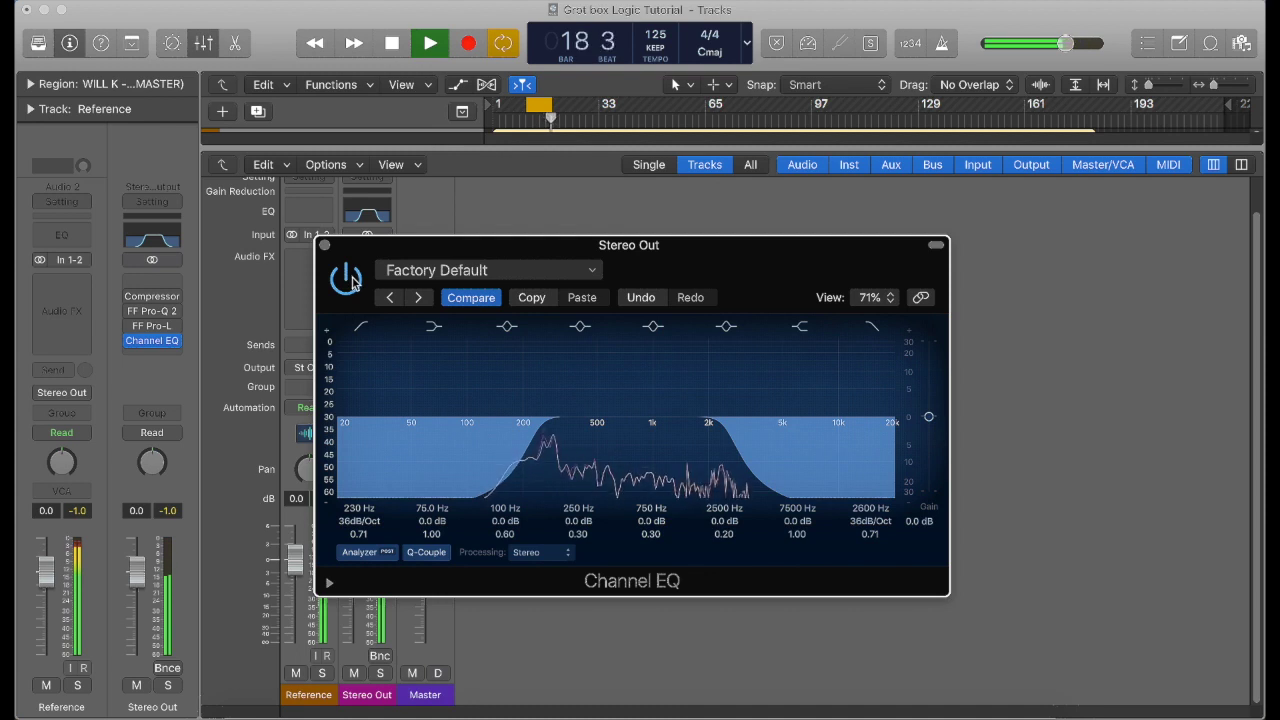
{"action": "key", "text": "space"}
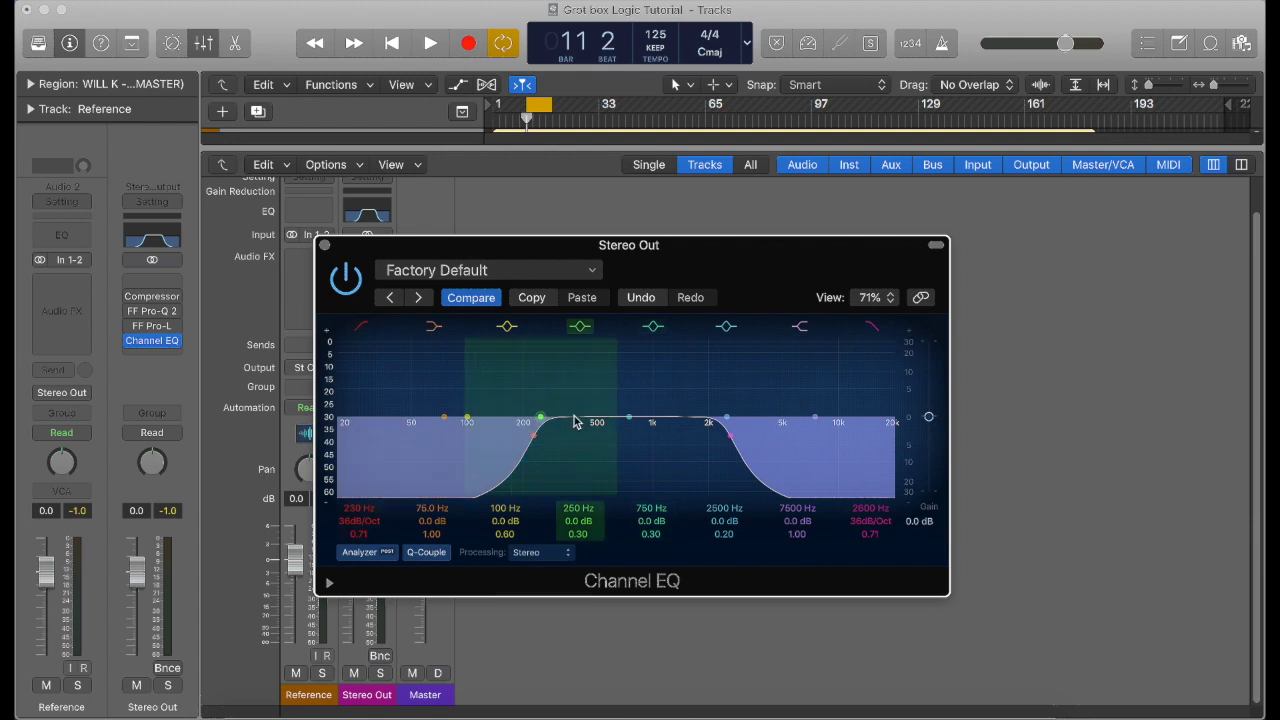
{"action": "key", "text": "space"}
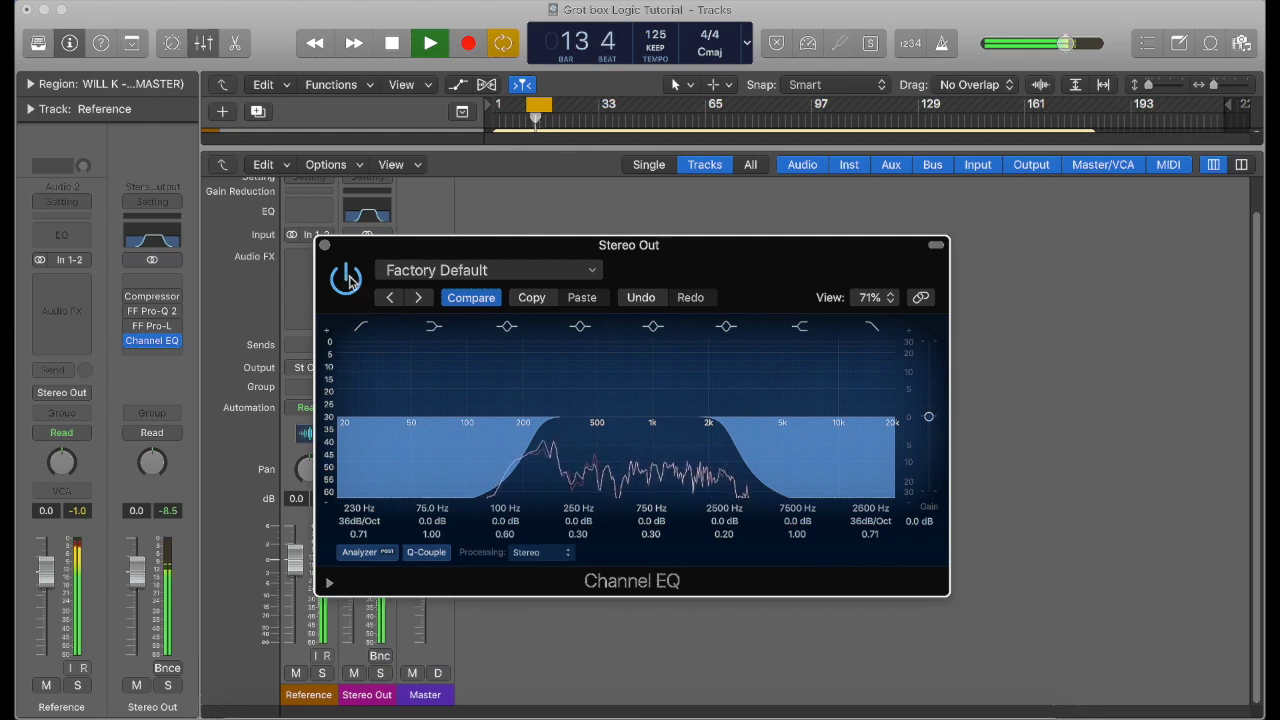
{"action": "left_click", "coordinate": [347, 278]}
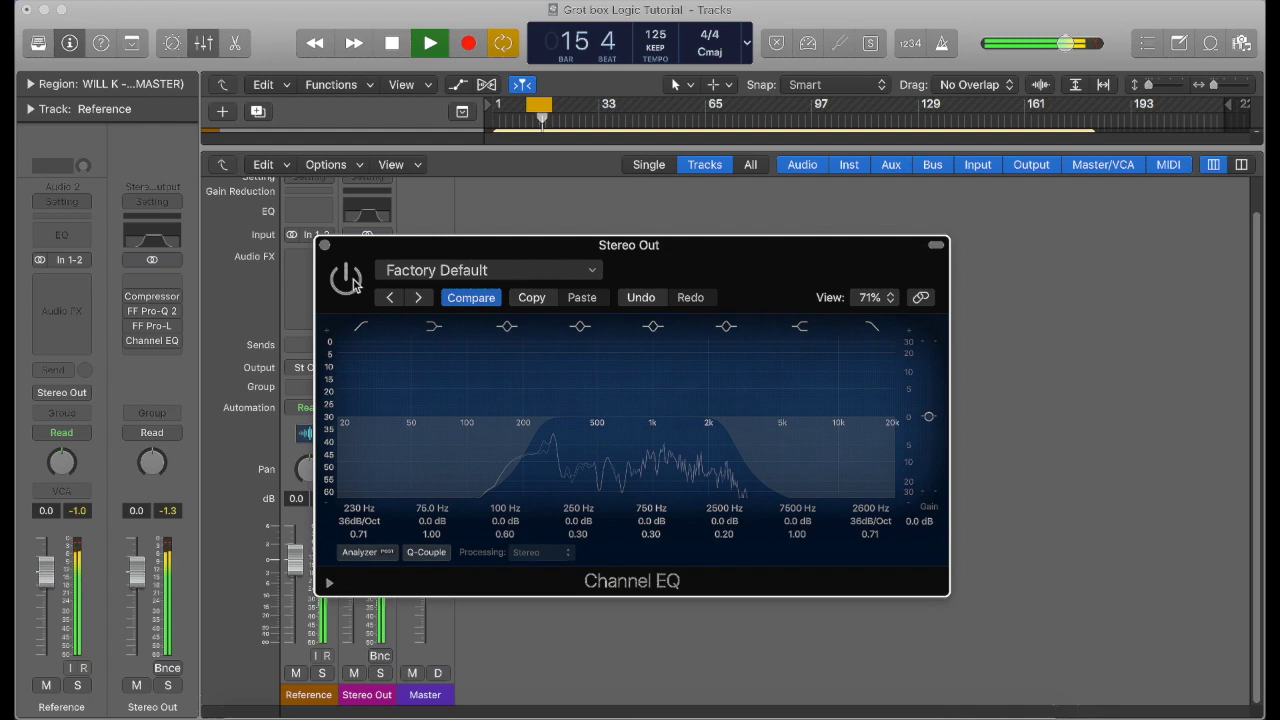
{"action": "key", "text": "space"}
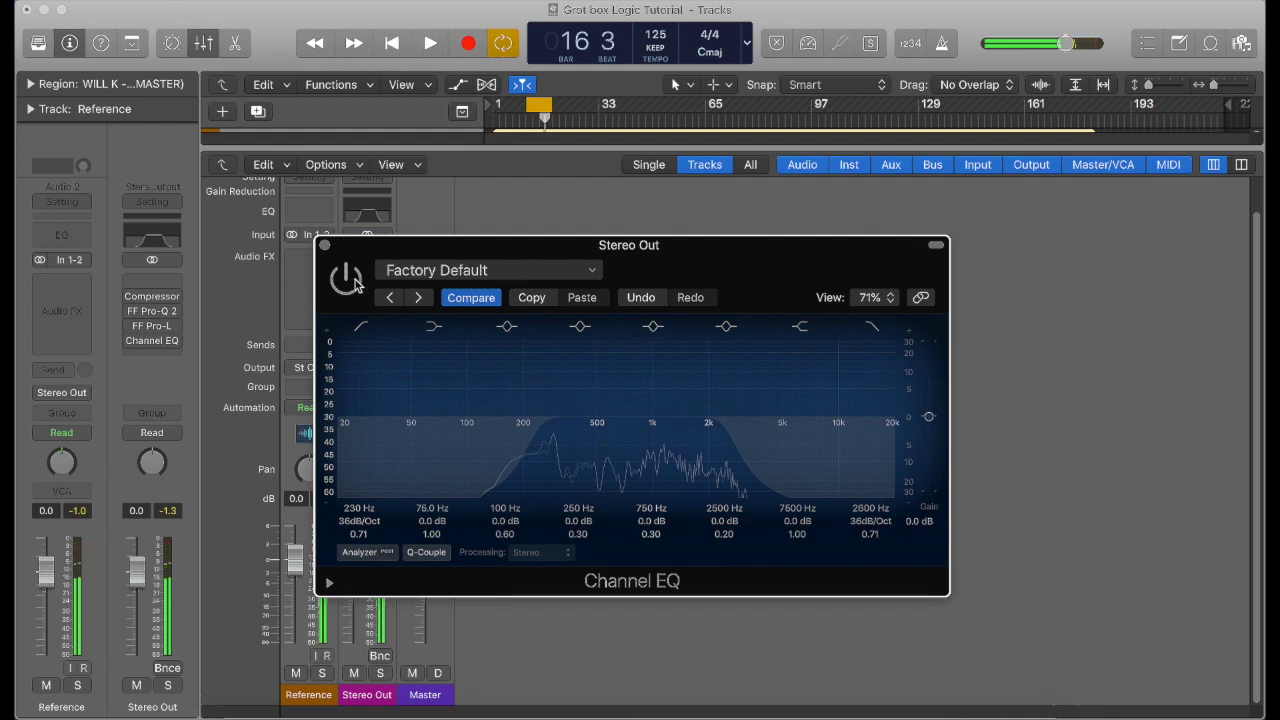
{"action": "left_click", "coordinate": [350, 280]}
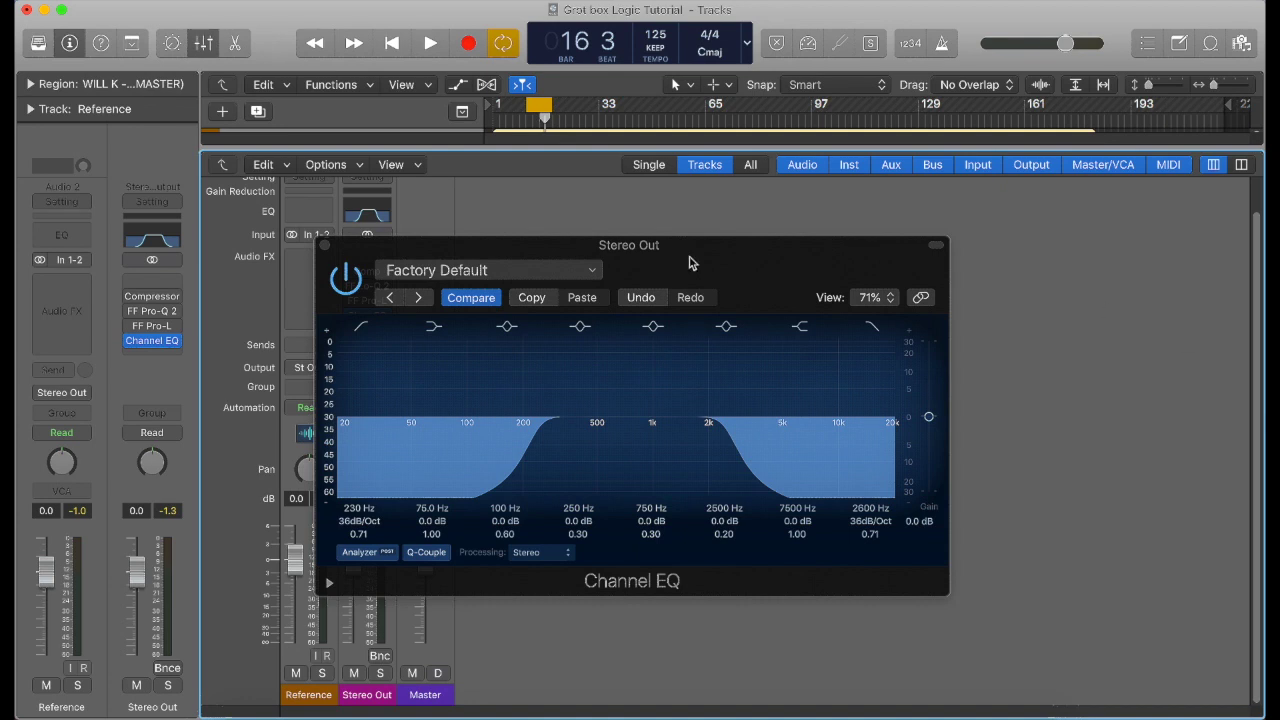
Move the Channel EQ window right to uncover the Stereo Out mixer chain
{"action": "left_click_drag", "start_coordinate": [633, 248], "coordinate": [838, 236]}
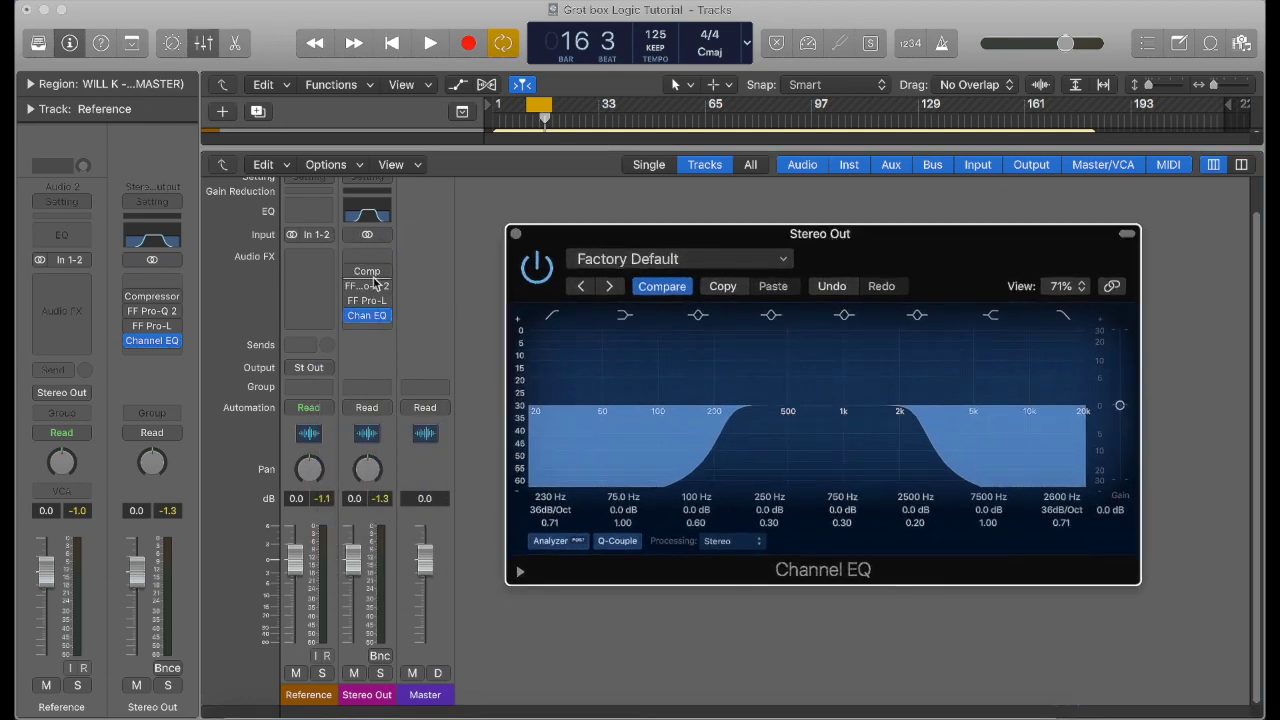